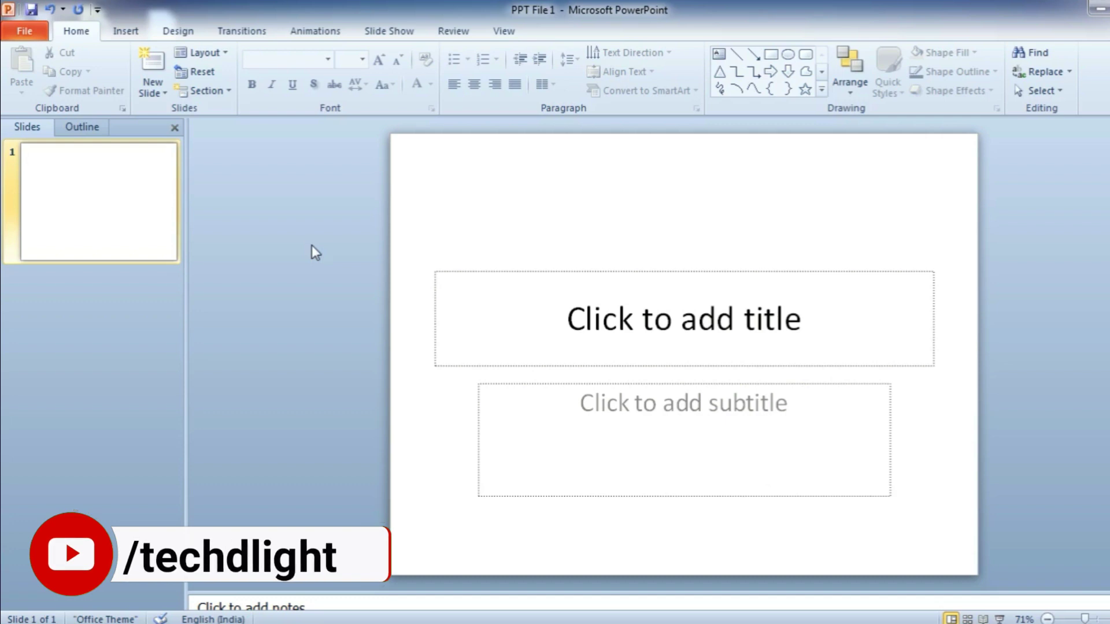
Change the slide size in Page Setup to On-screen Show (16:9).
left_click(178, 31)
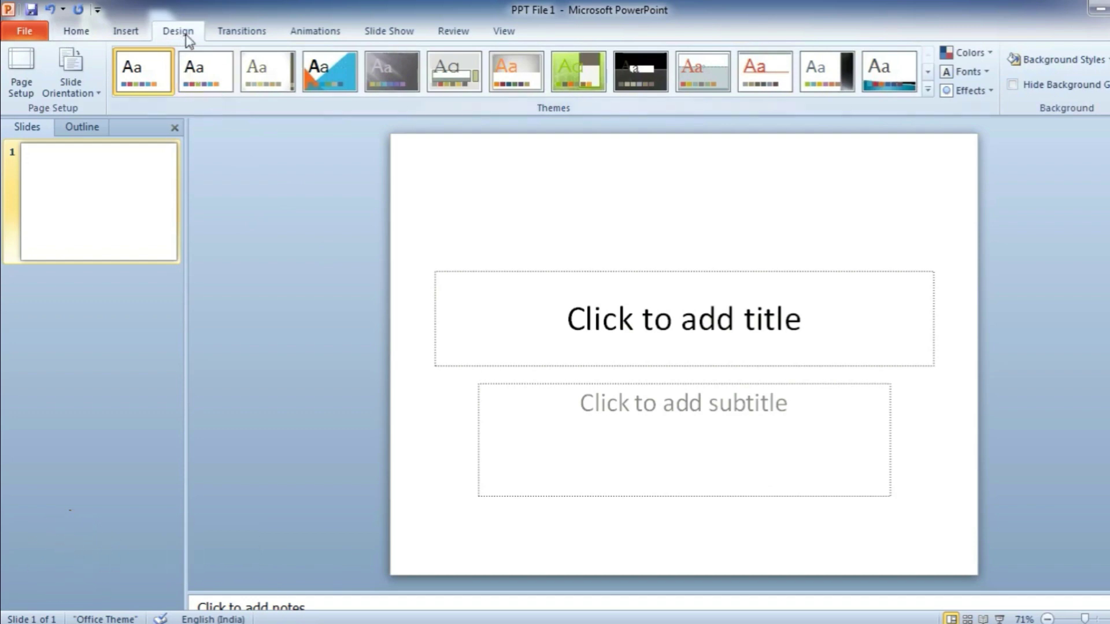
left_click(35, 77)
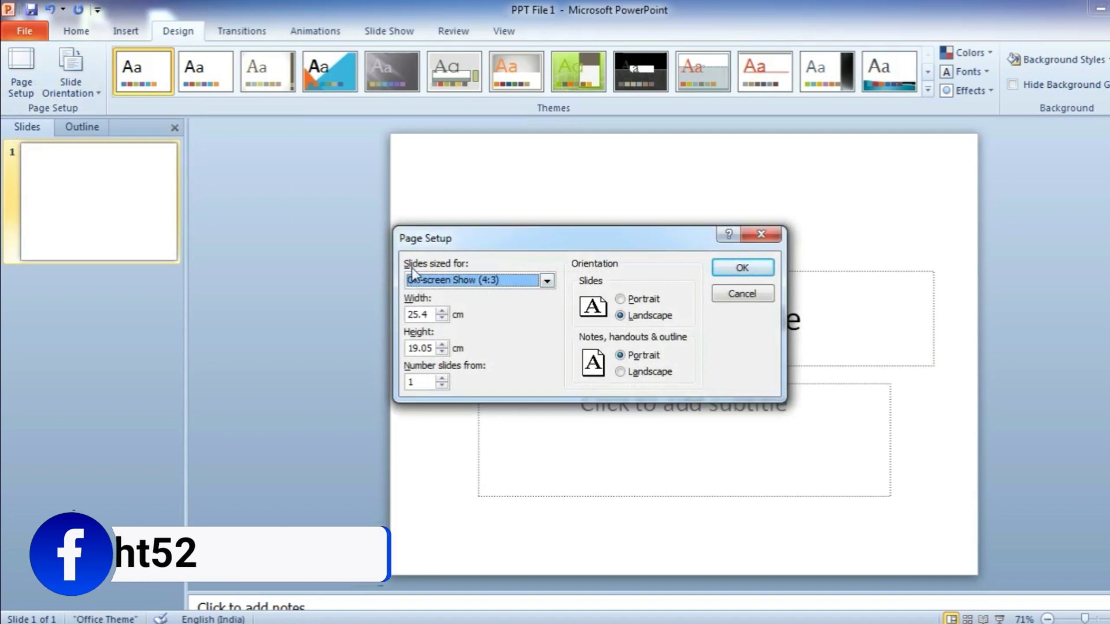
left_click(460, 284)
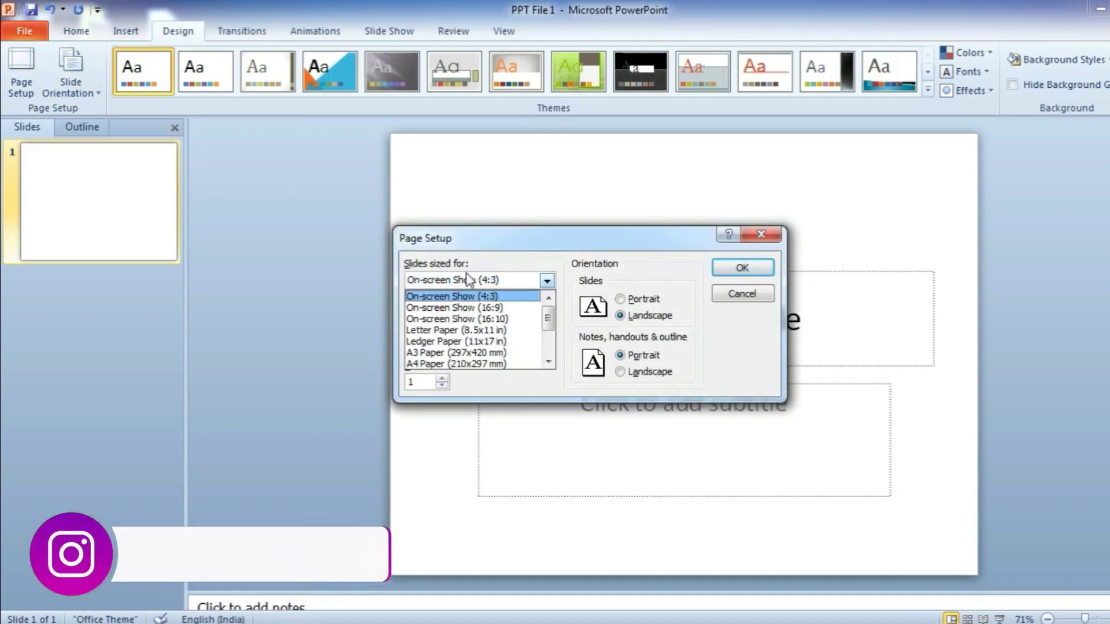
left_click(485, 309)
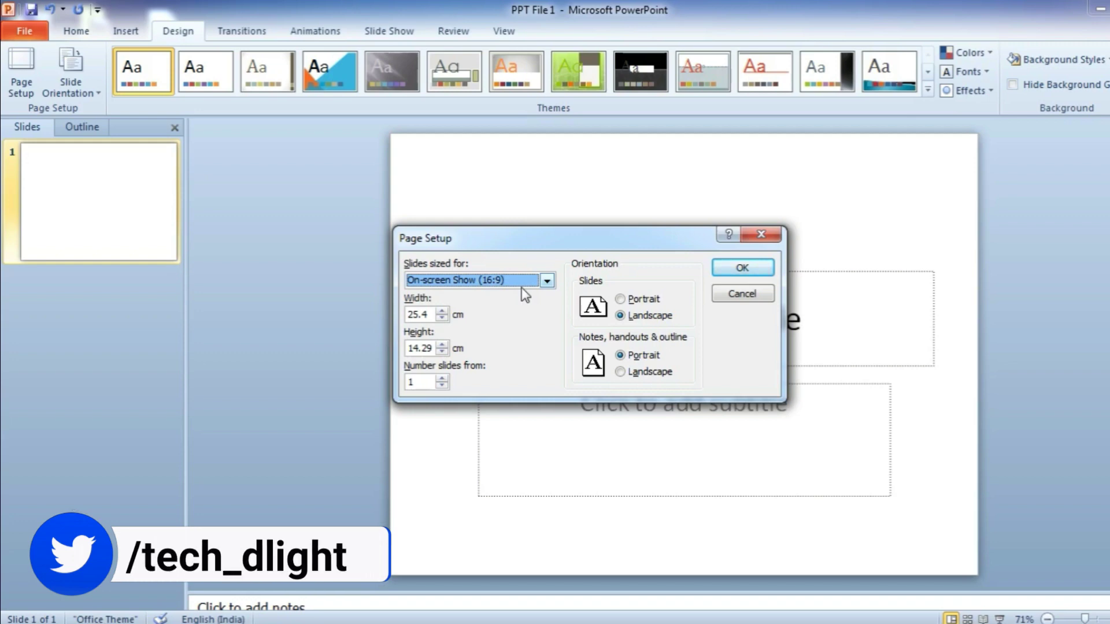
left_click(735, 271)
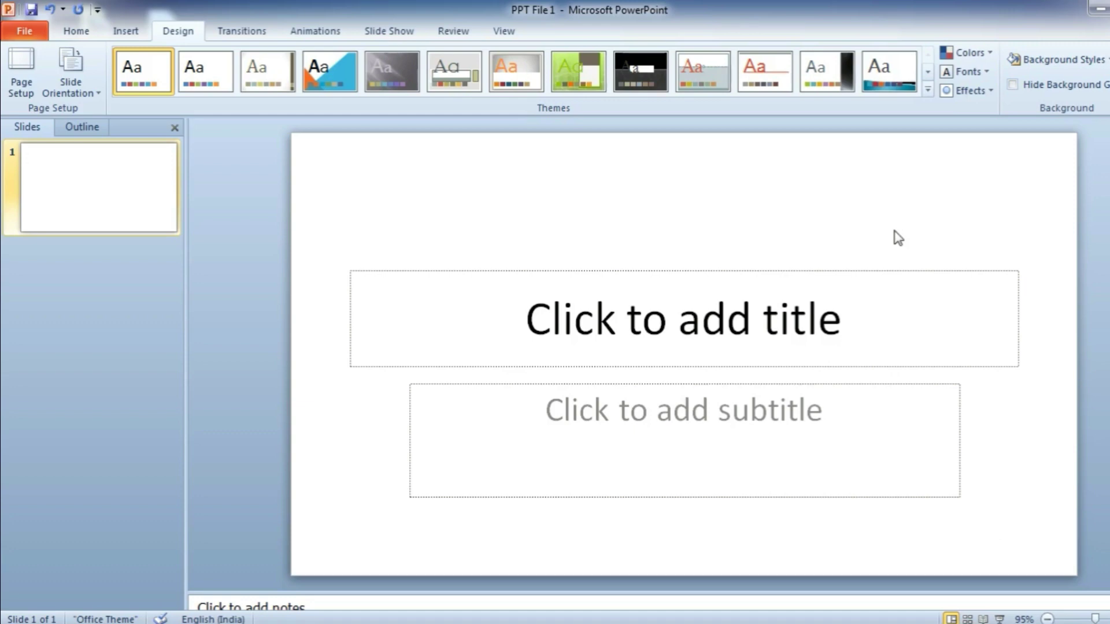
Switch the slide to the Blank layout from the Home tab's layout list.
left_click(78, 31)
left_click(193, 54)
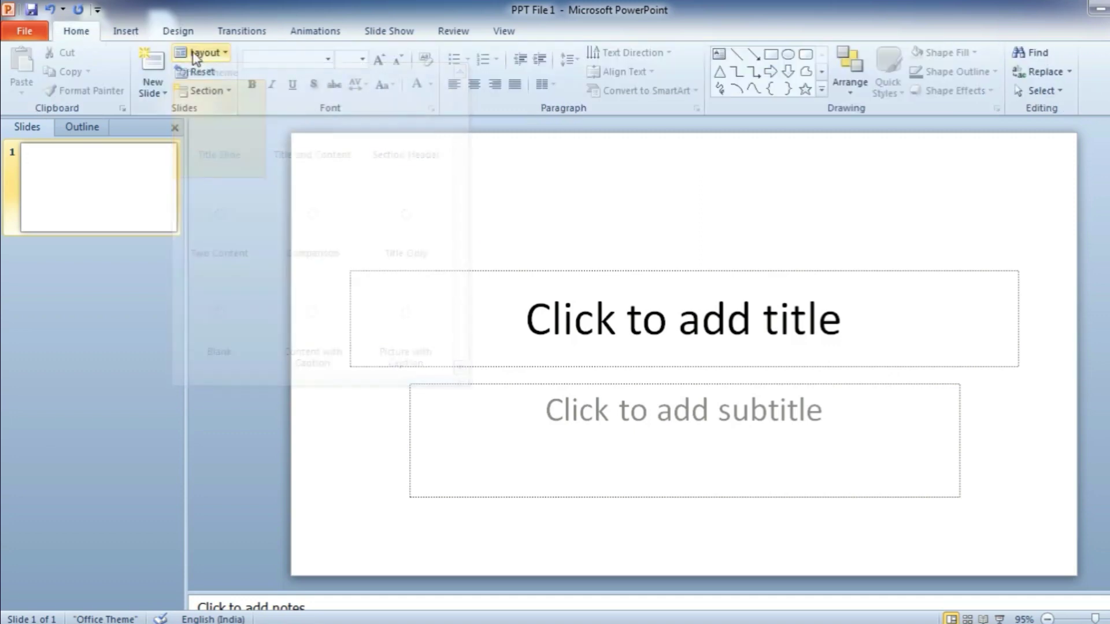
left_click(223, 322)
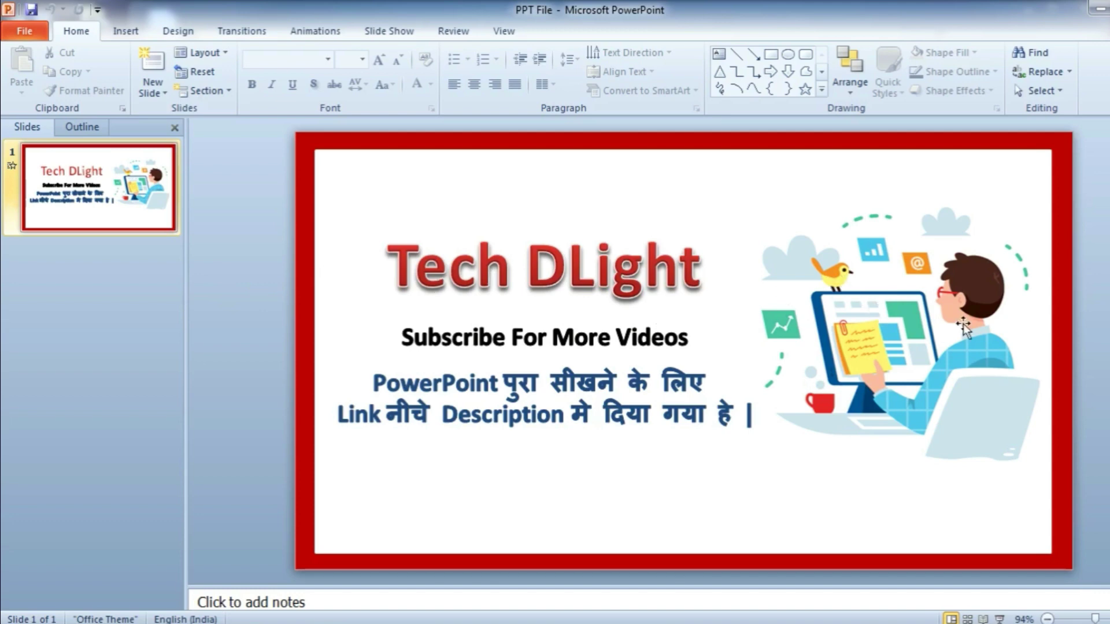
Check the illustration, Tech DLight title, Subscribe and Hindi text boxes, then show the Animations tab.
left_click(884, 317)
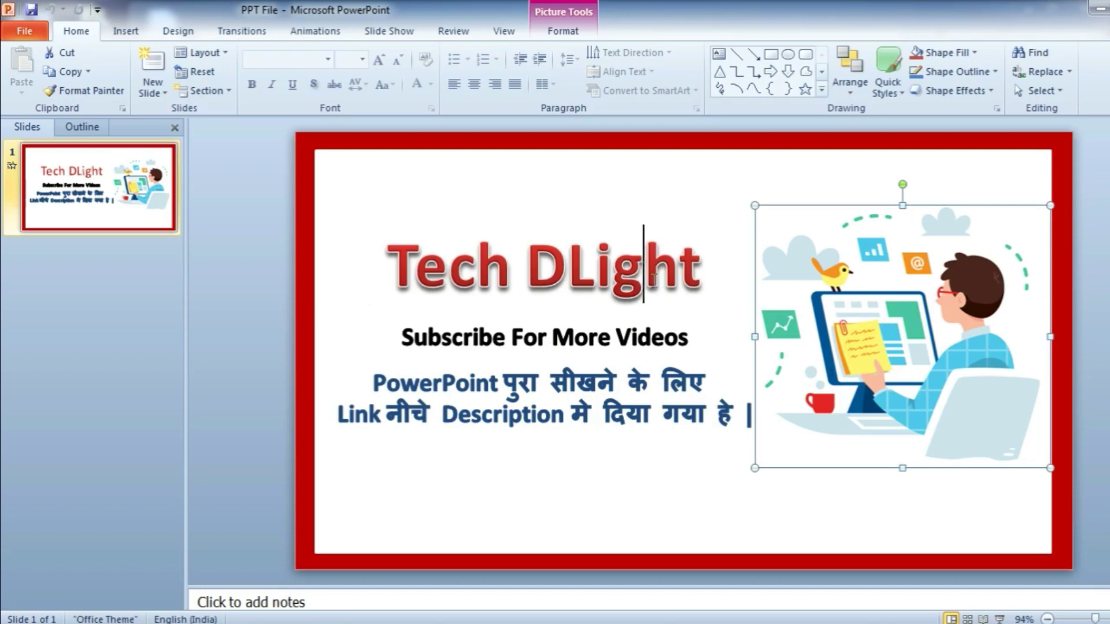
left_click(652, 310)
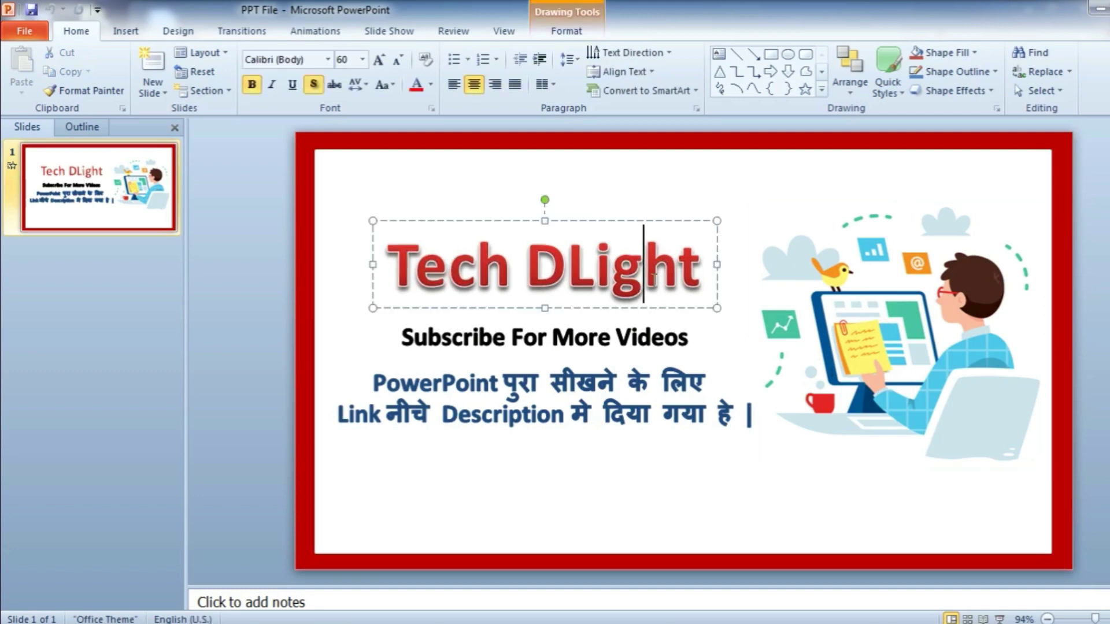
left_click(648, 344)
left_click(591, 389)
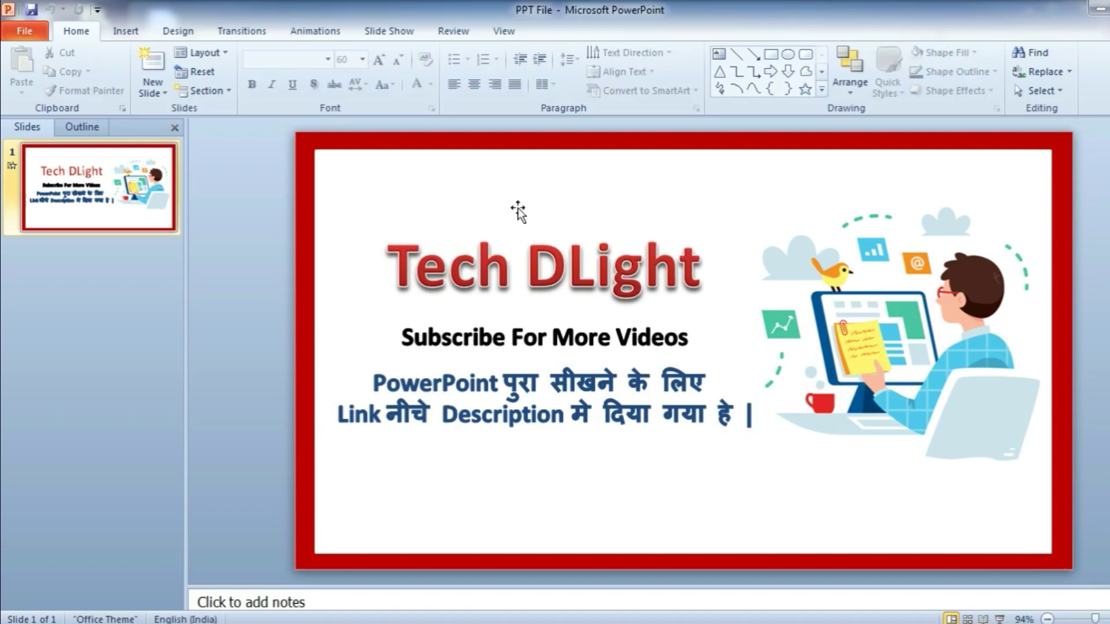
left_click(334, 40)
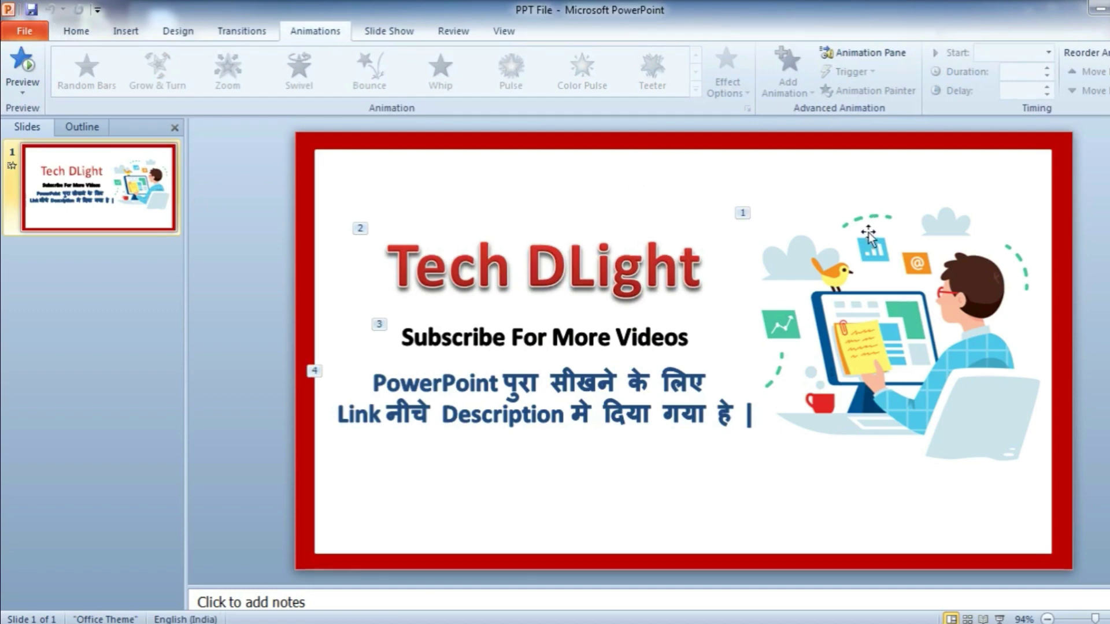
Review each object's animation: illustration Float In, title Flip, Subscribe text, Hindi text Basic Zoom.
left_click(832, 267)
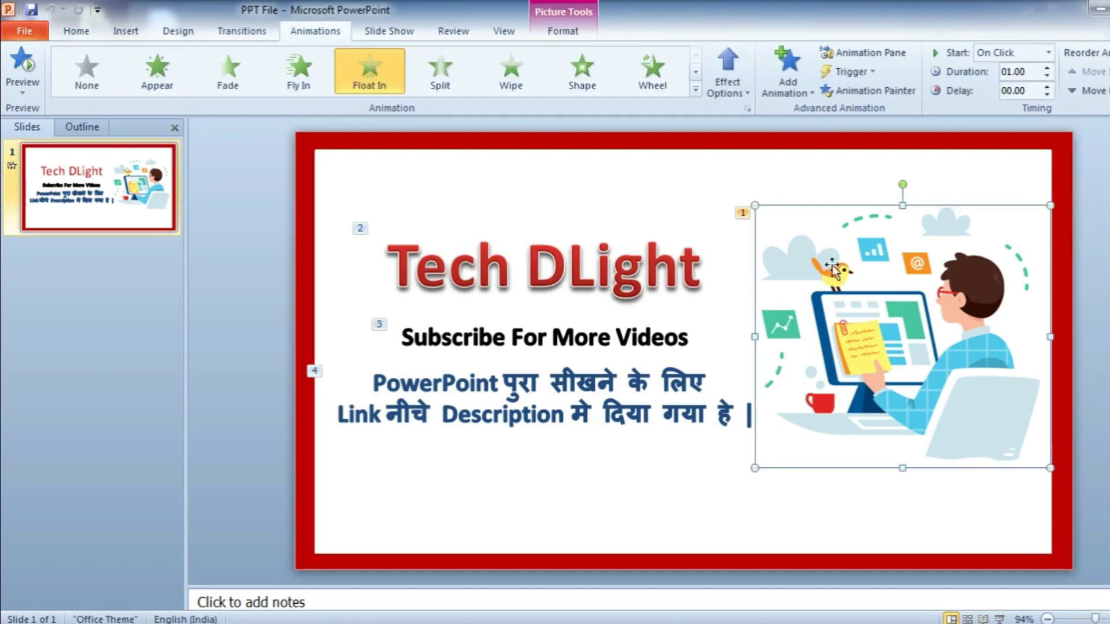
left_click(636, 265)
left_click(637, 337)
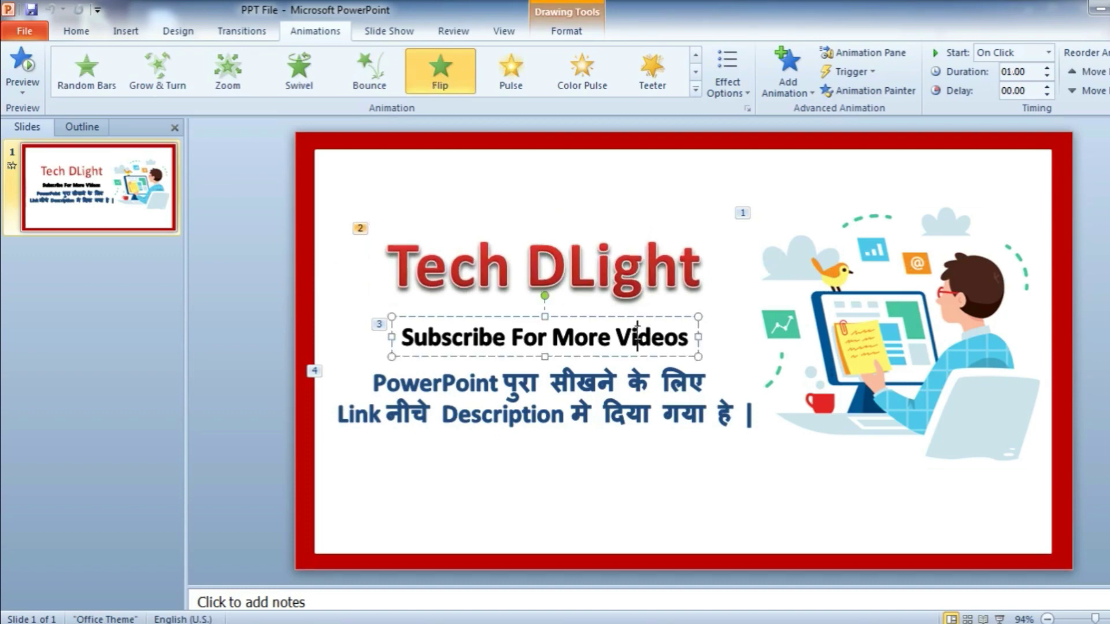
left_click(648, 373)
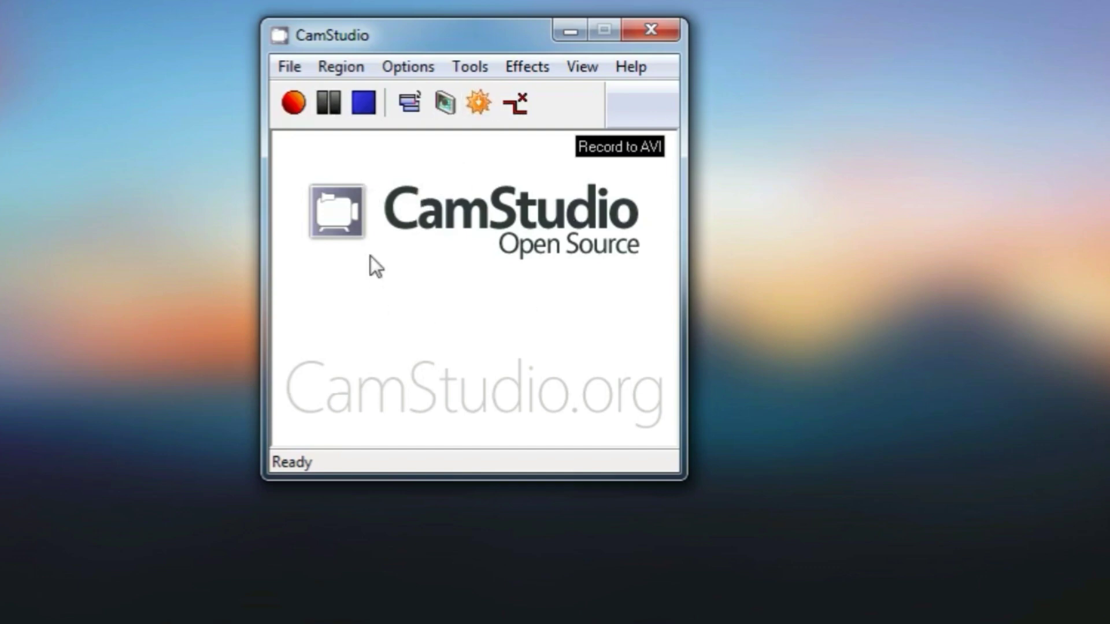
Start a full-screen CamStudio recording in Record to AVI mode and hide the recorder.
left_click(350, 68)
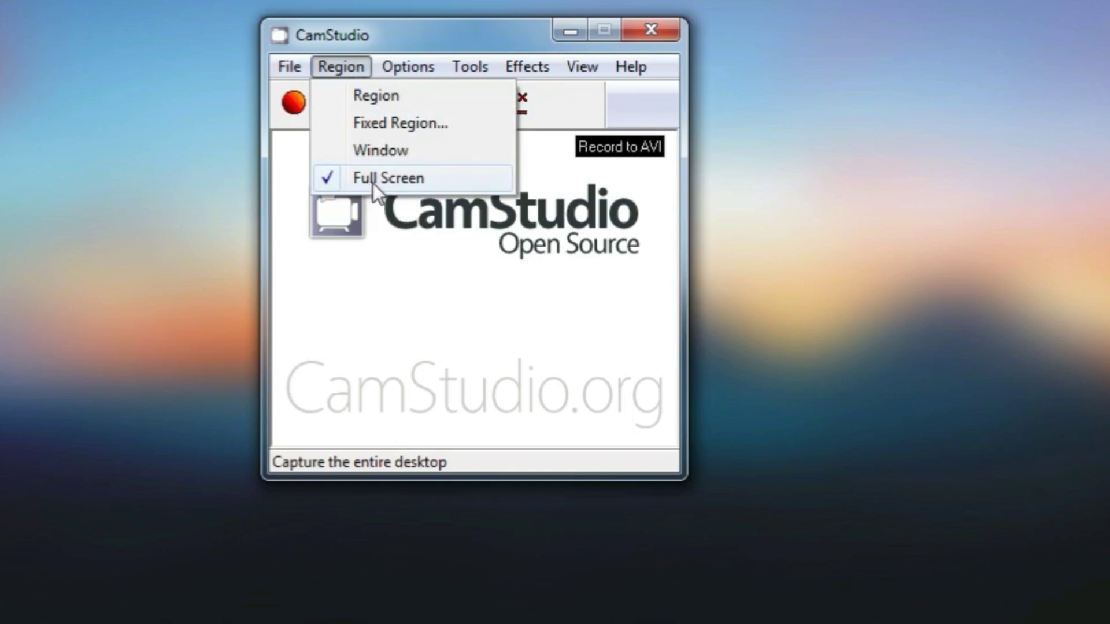
left_click(337, 254)
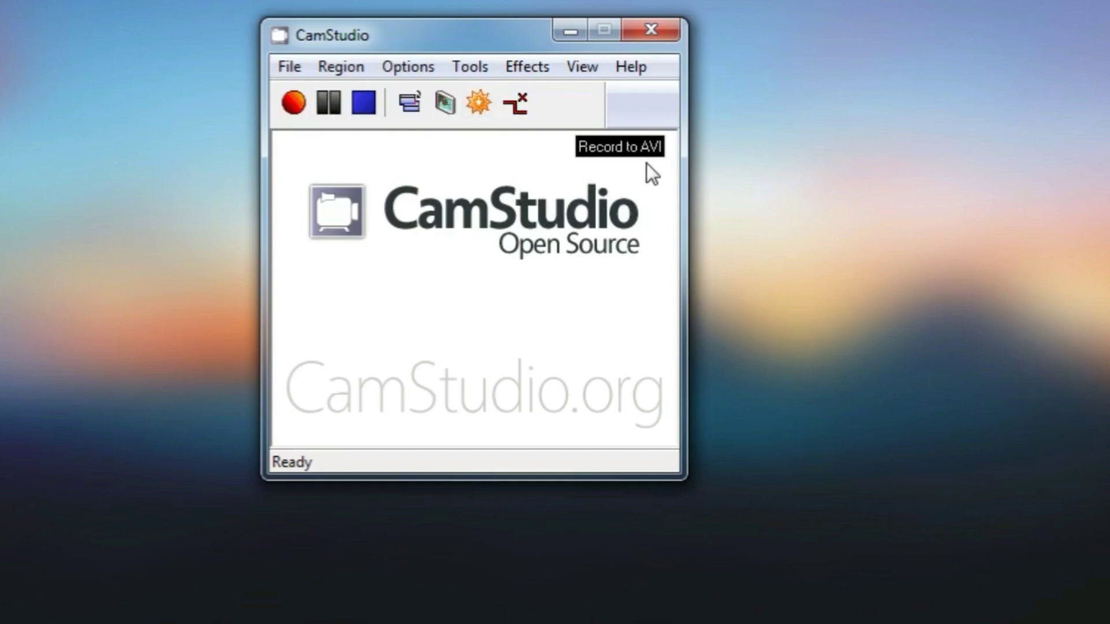
left_click(477, 105)
left_click(477, 105)
left_click(477, 106)
left_click(296, 107)
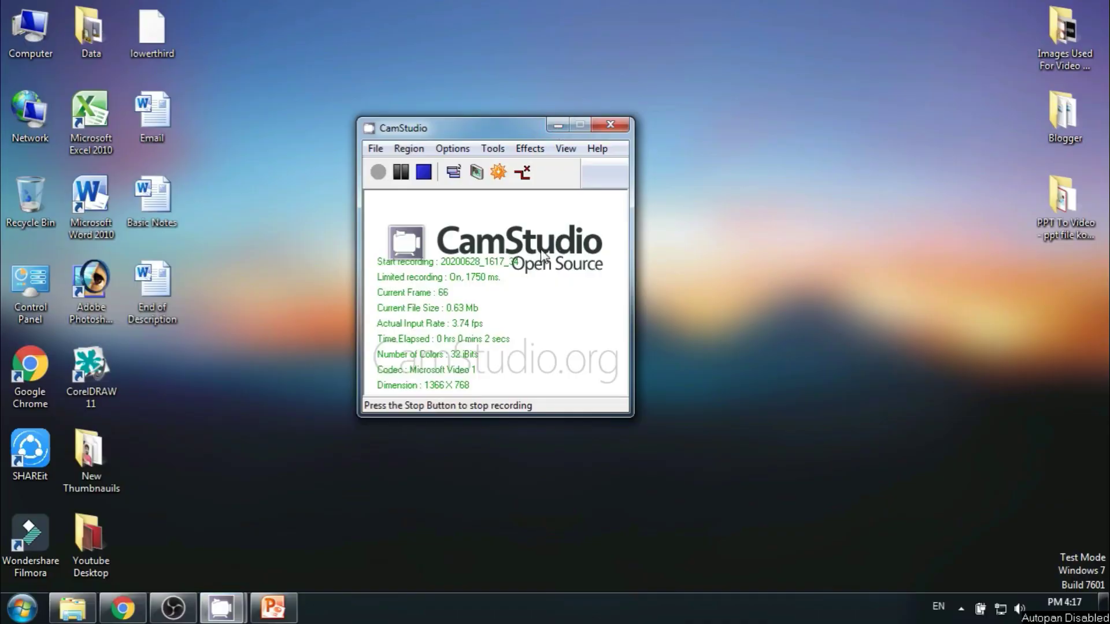
left_click(557, 125)
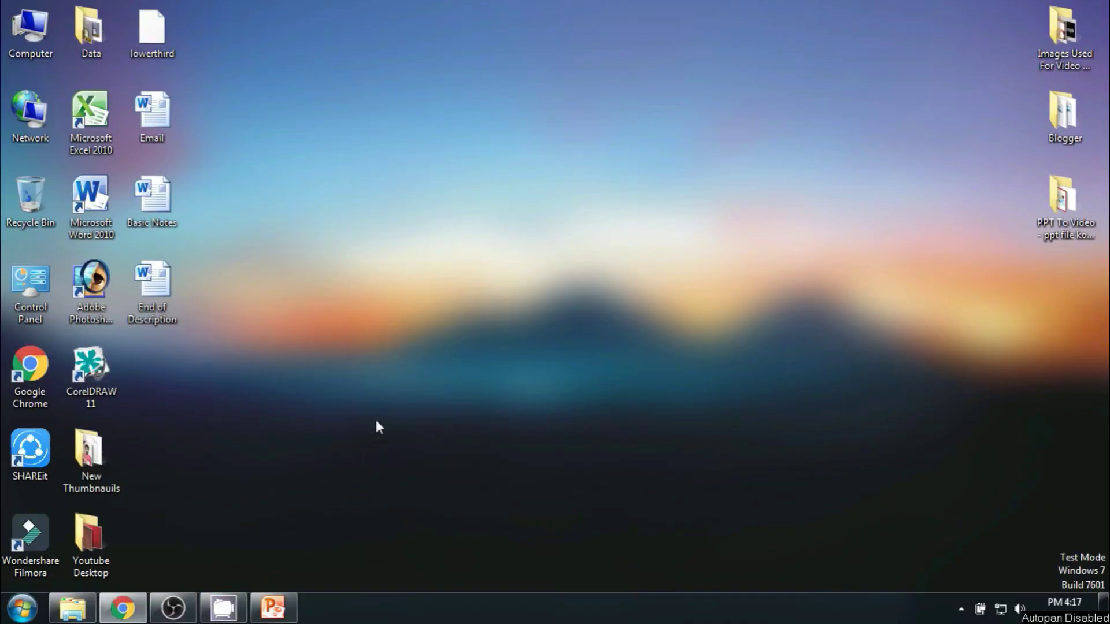
Restore the presentation, deselect the text box, and run the slide show From Beginning.
left_click(274, 608)
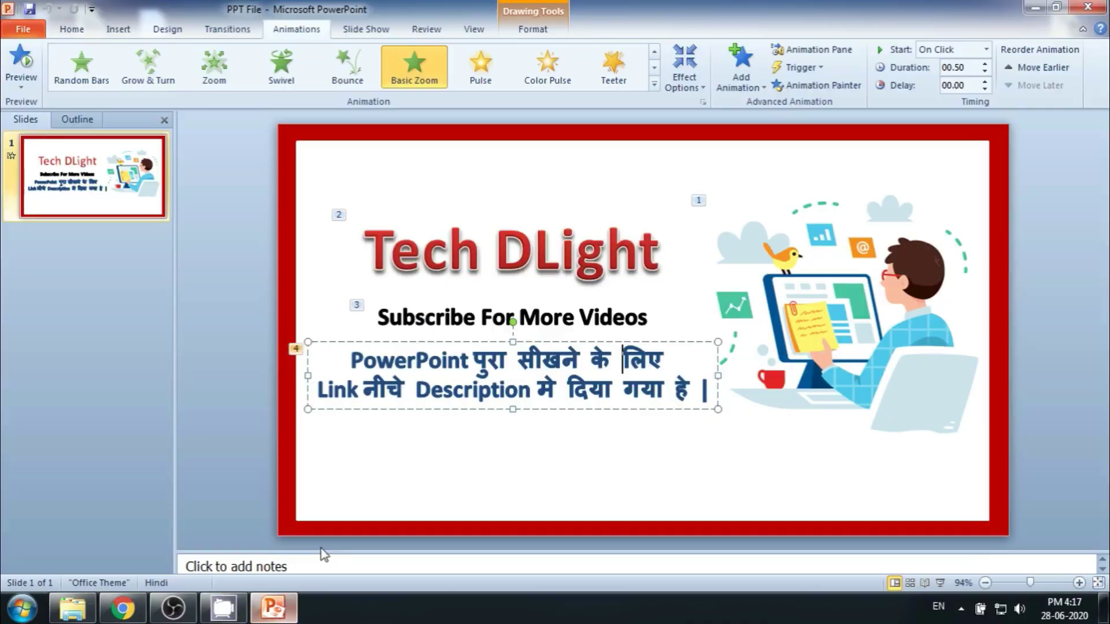
left_click(243, 402)
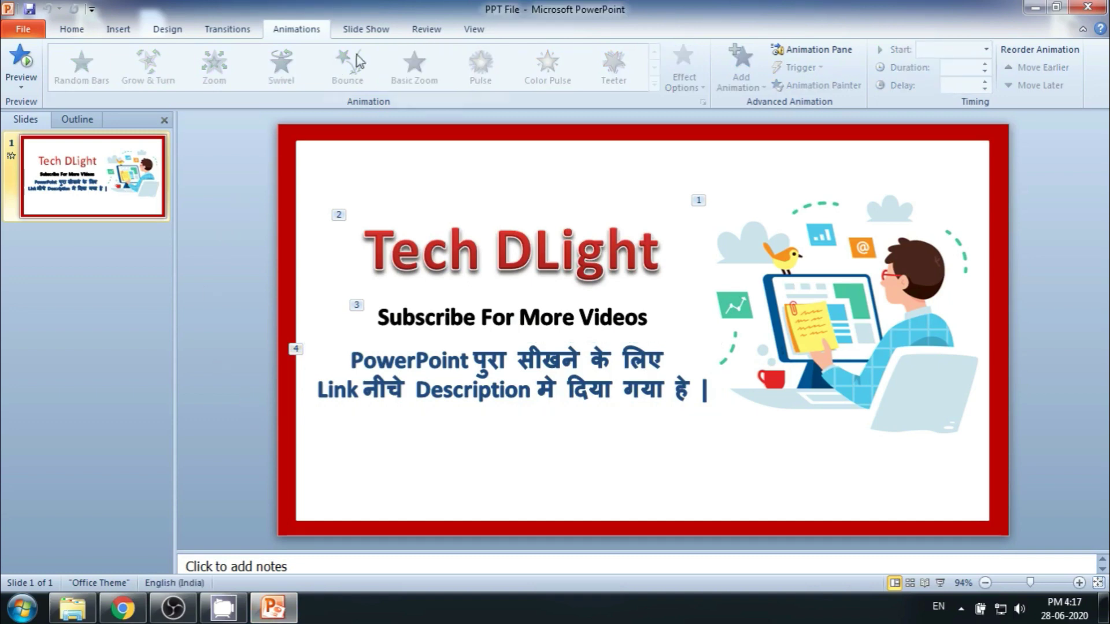
left_click(372, 37)
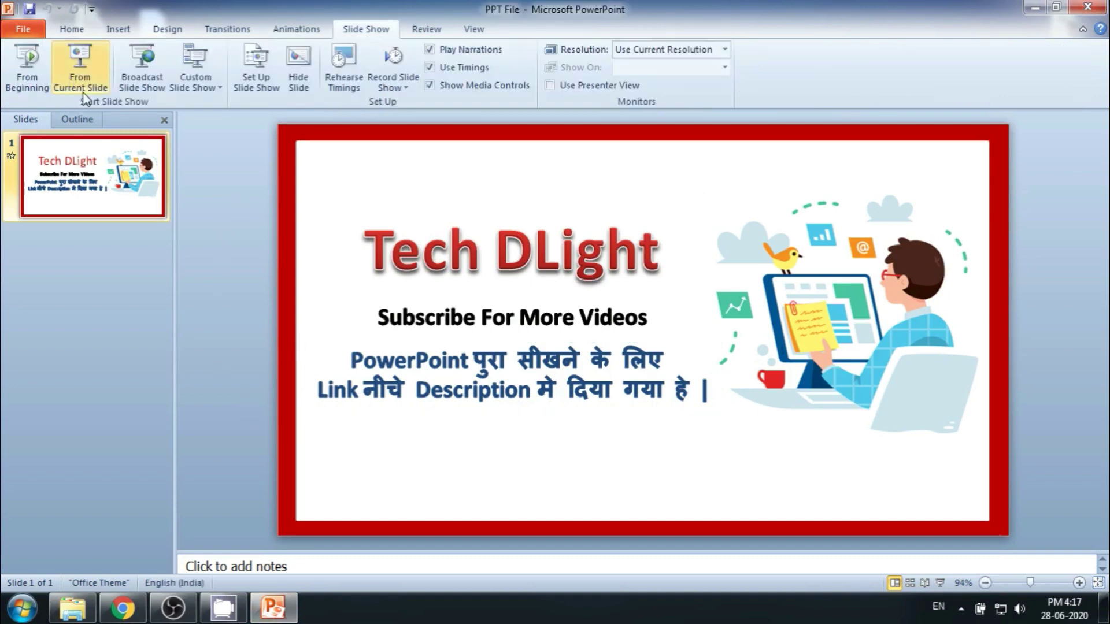
left_click(46, 68)
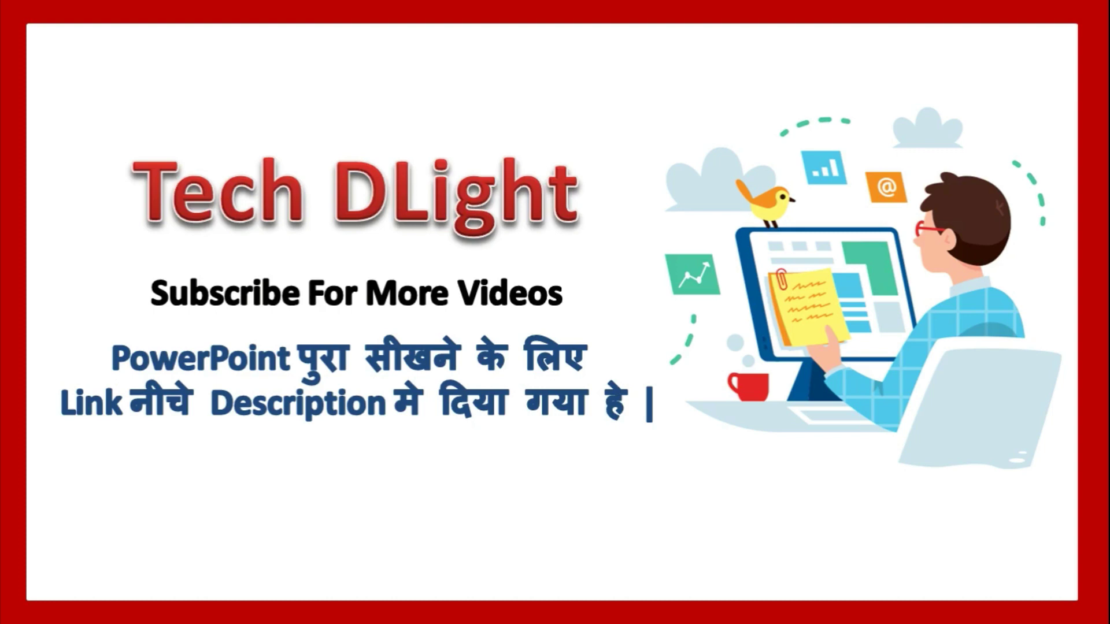
End the slide show and stop the CamStudio recording from the notification area.
key("Escape")
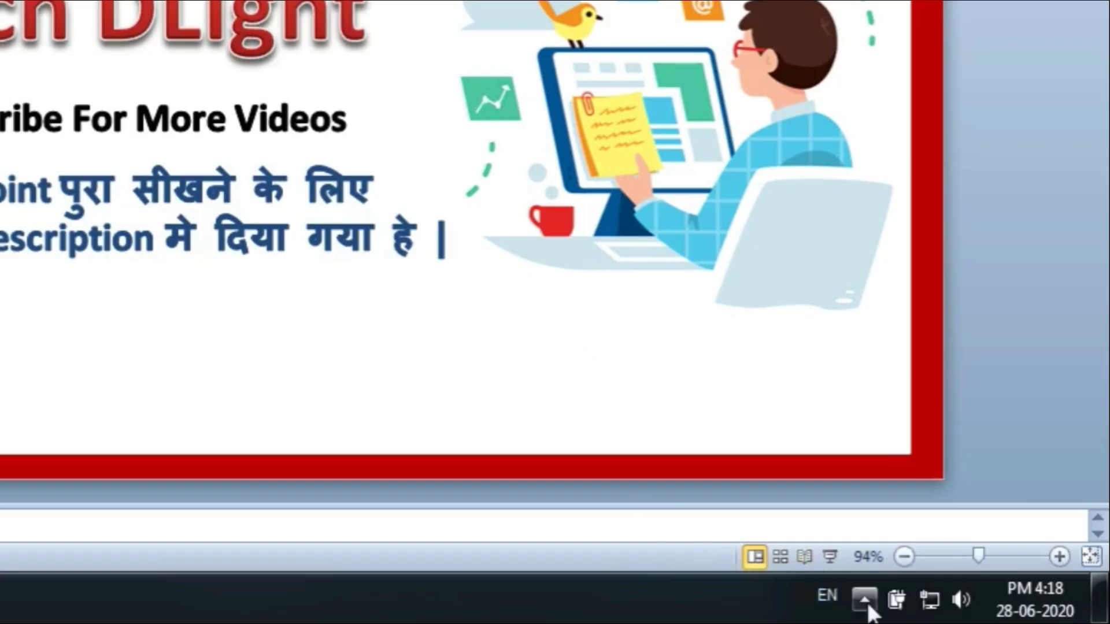
left_click(961, 609)
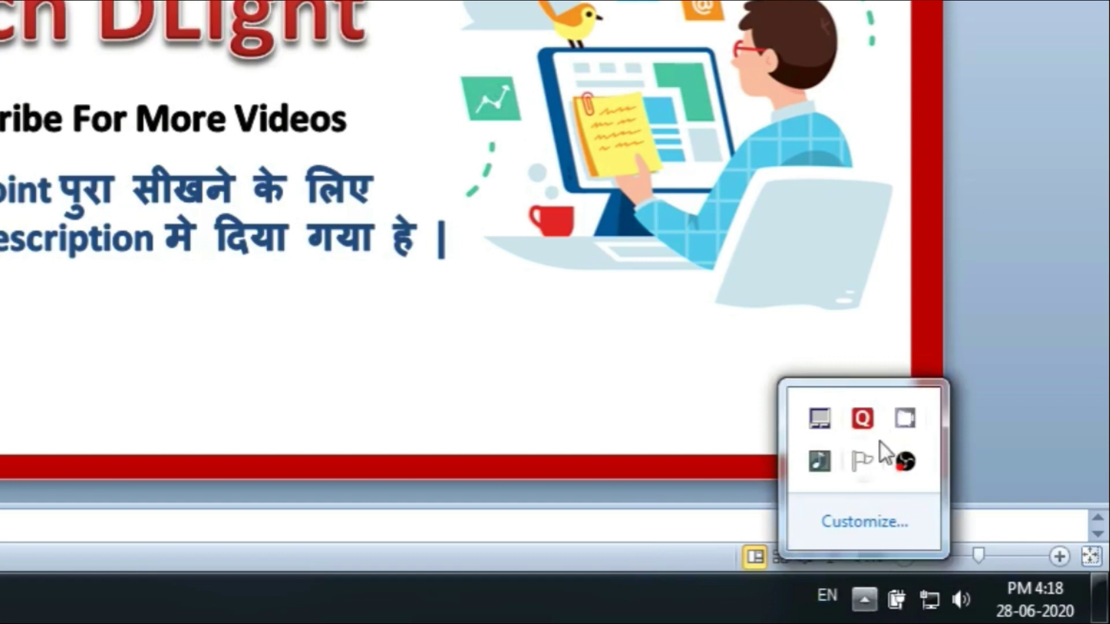
left_click(914, 425)
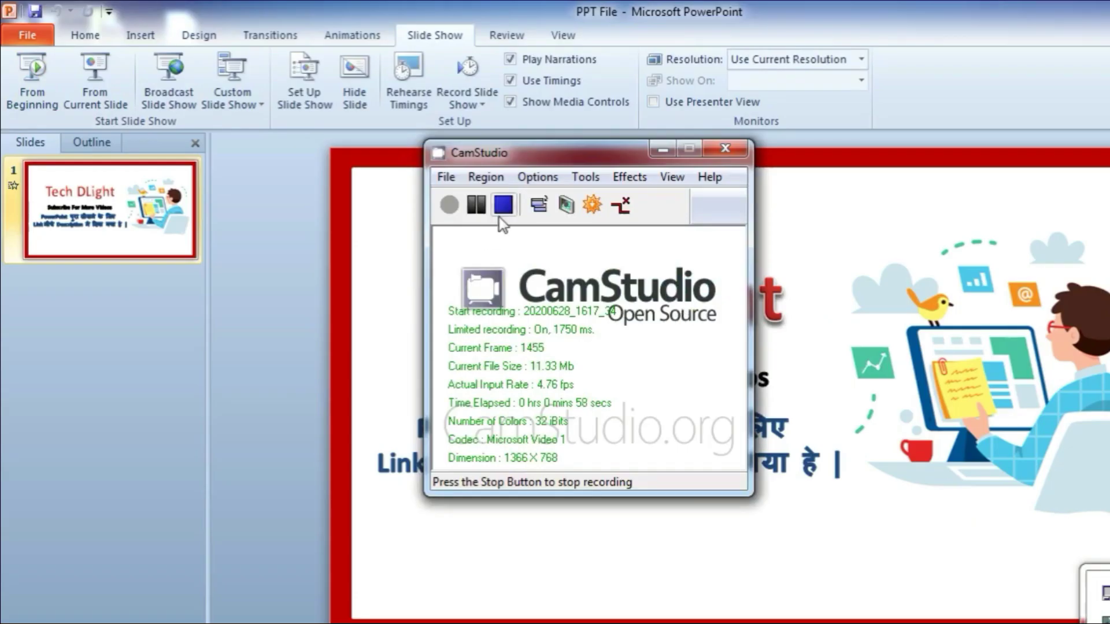
left_click(501, 213)
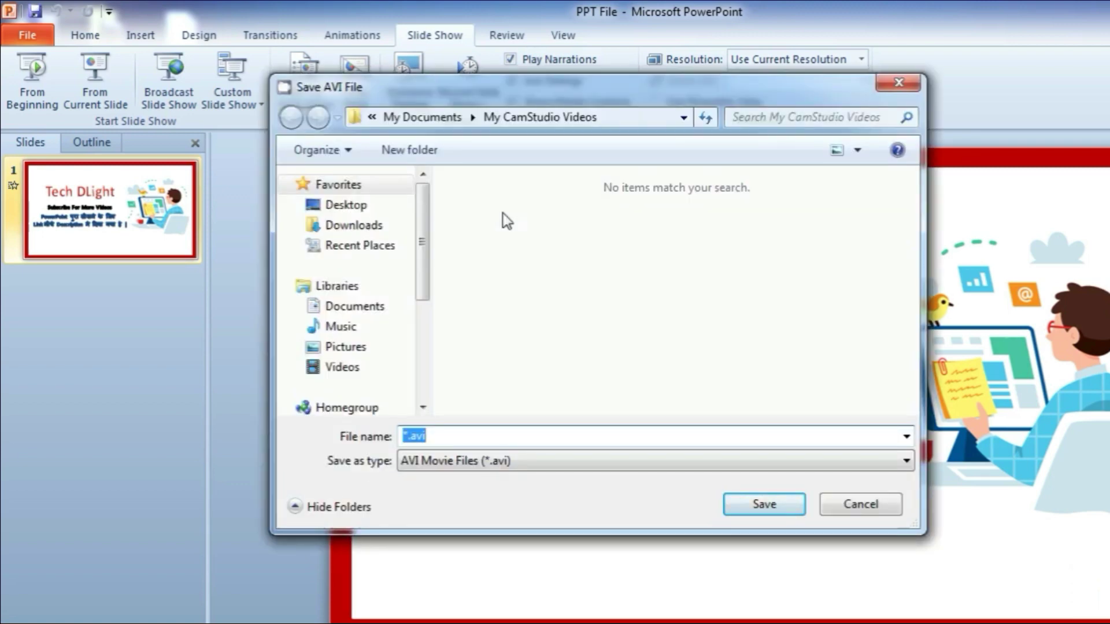
Save the recording to the Desktop as the AVI file 'powepoint file'.
left_click(370, 209)
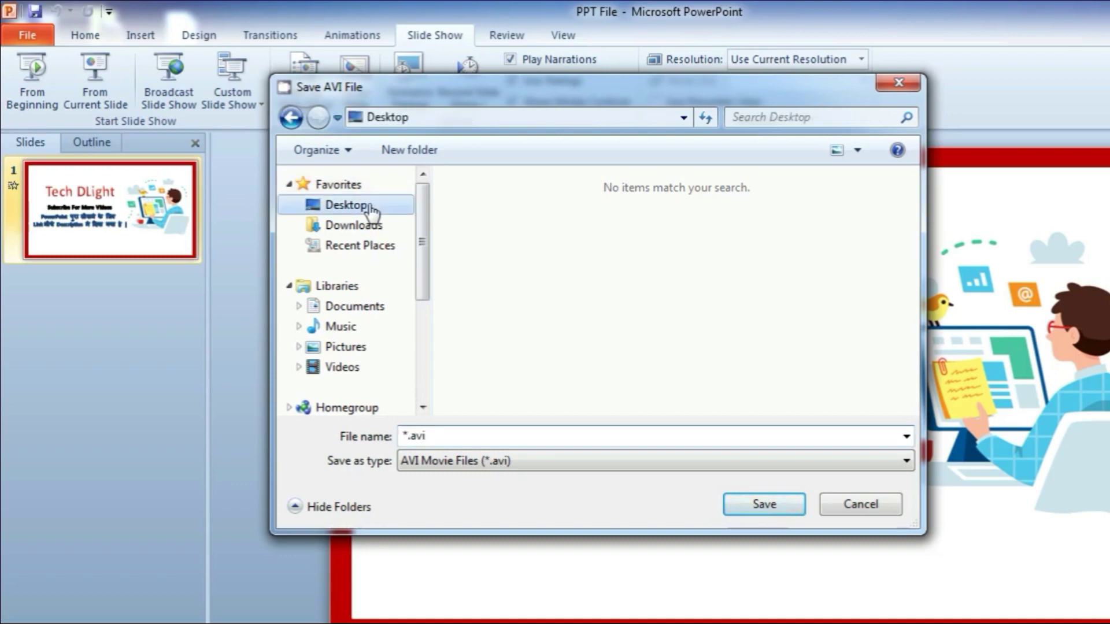
left_click(488, 431)
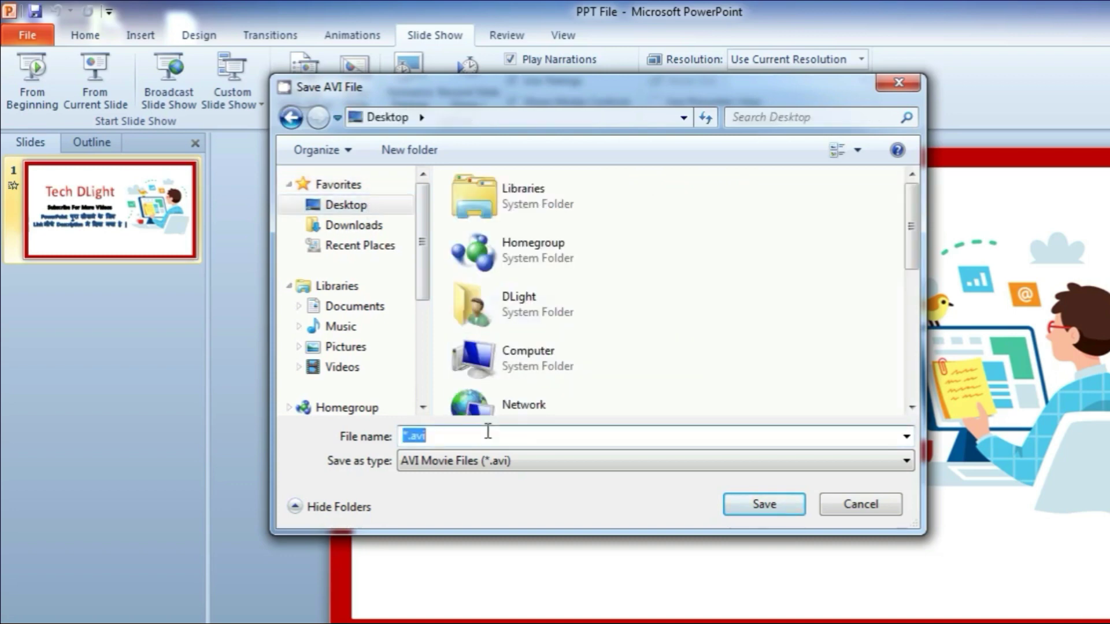
key("BackSpace")
type("powepo")
type("int file")
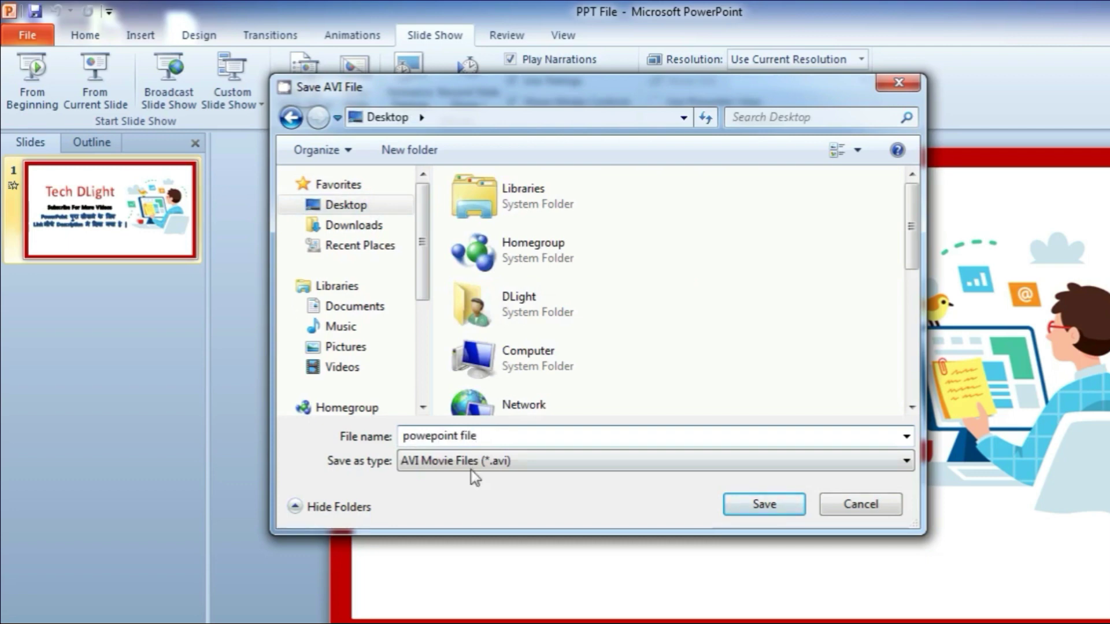
left_click(780, 507)
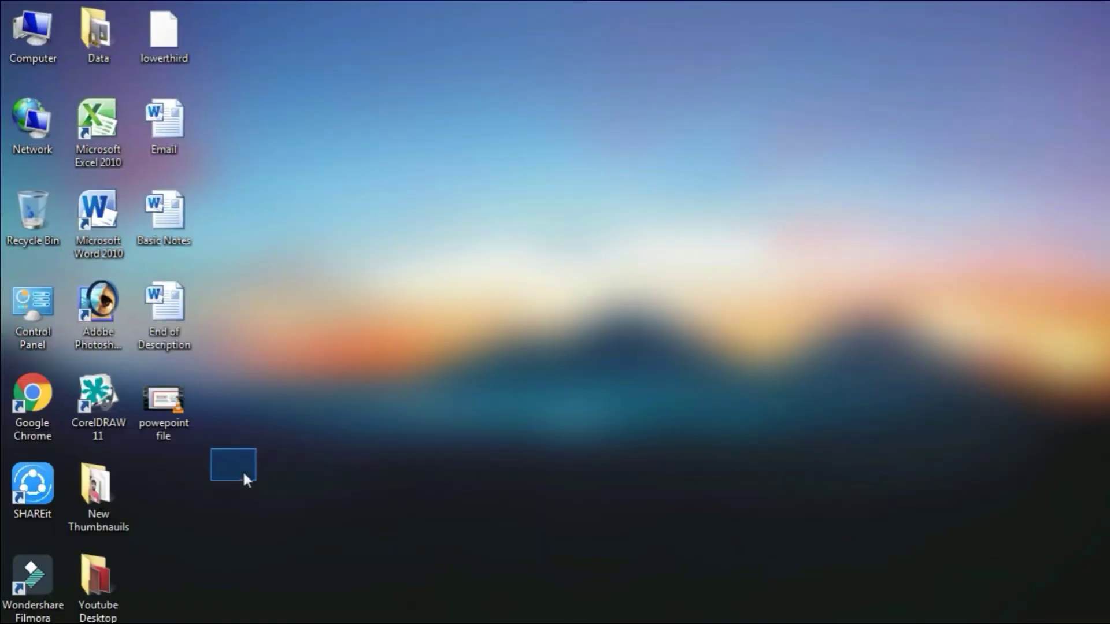
Open powepoint file.avi in VLC, skip ahead near the end, and pause at 00:54.
left_click_drag(243, 480, 240, 408)
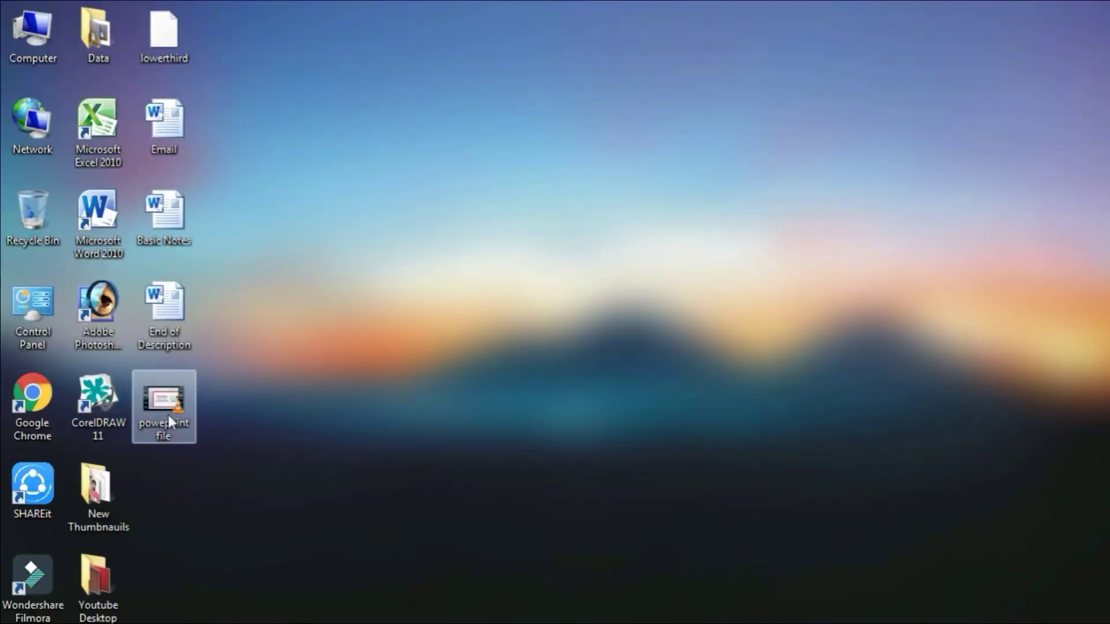
mouse_move(164, 409)
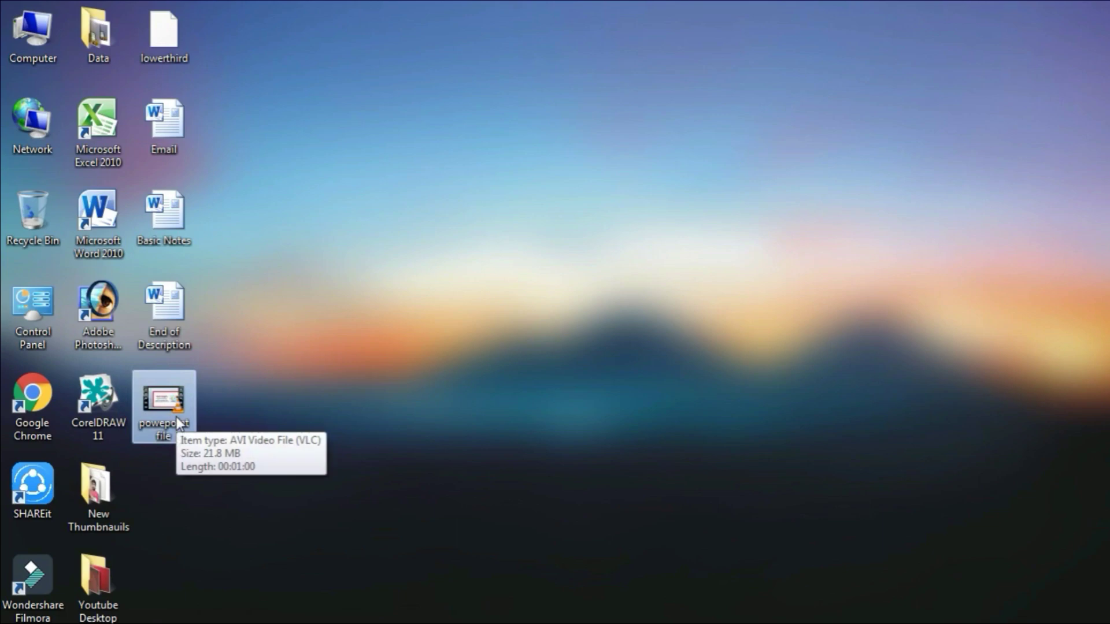
double_click(177, 421)
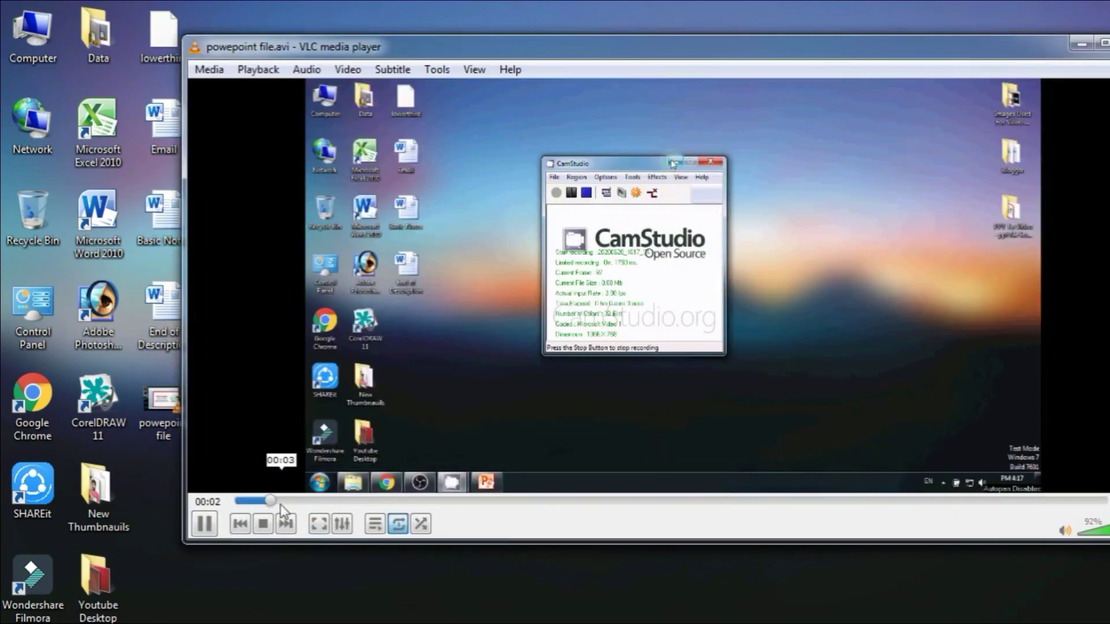
left_click(362, 501)
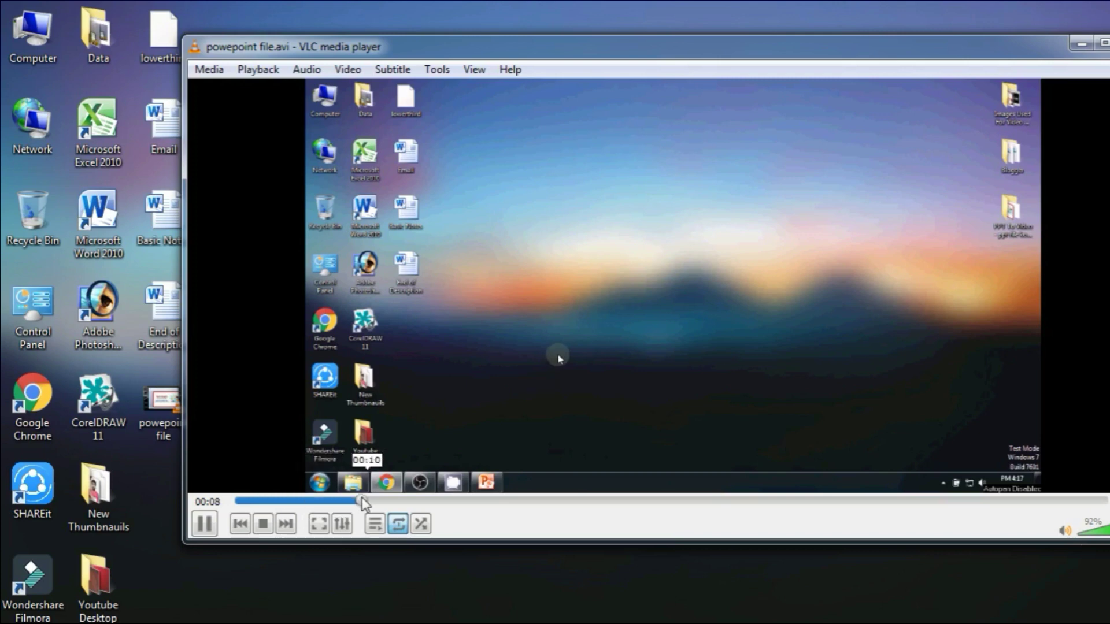
left_click(1006, 502)
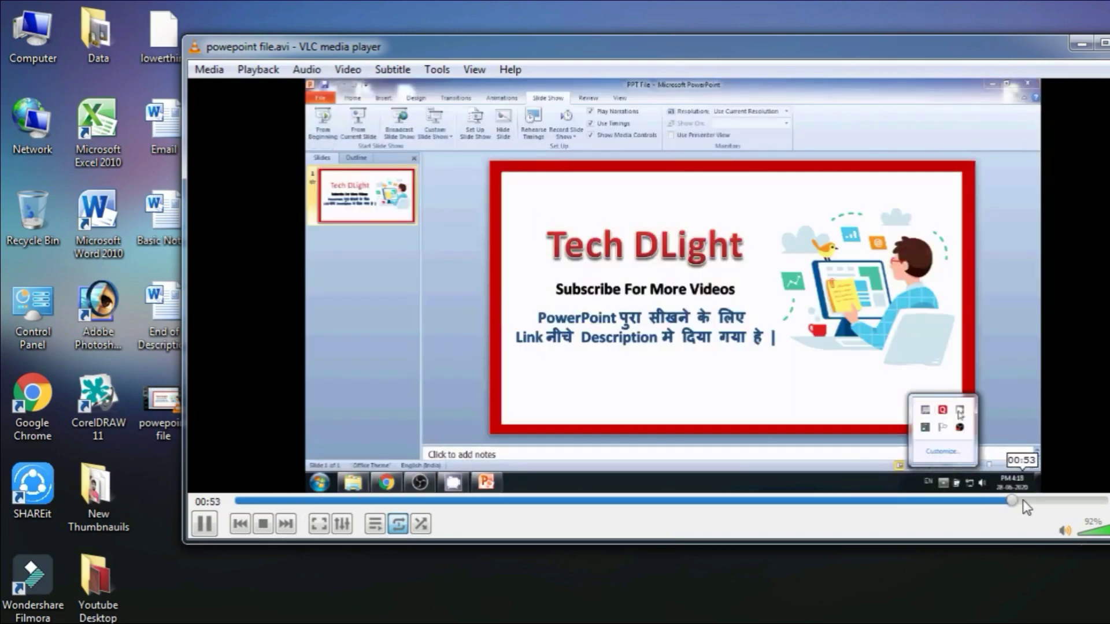
key("space")
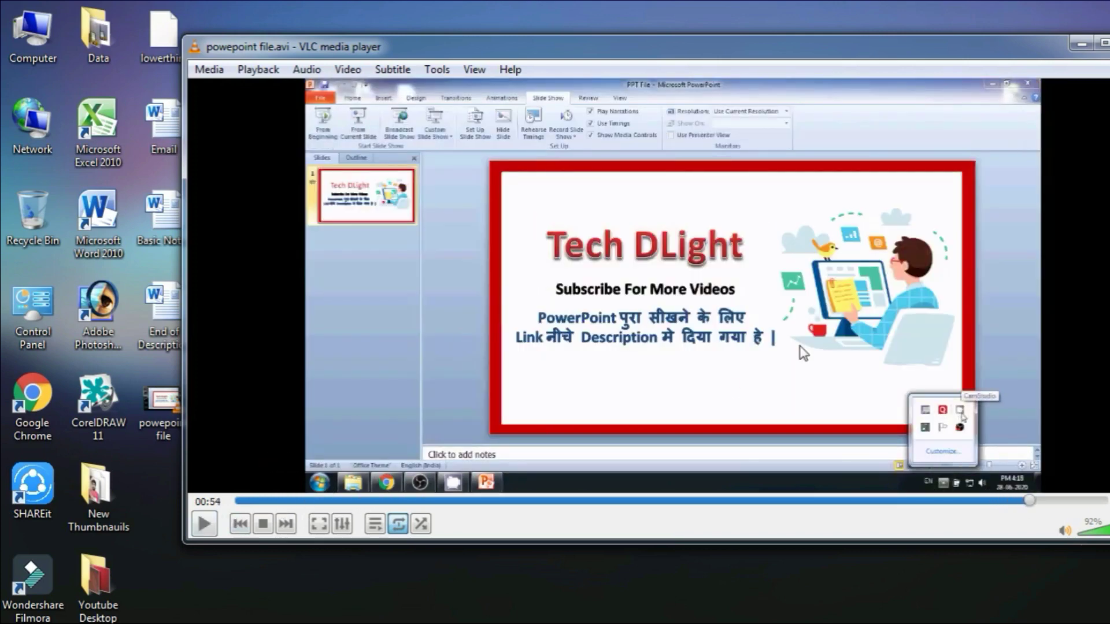